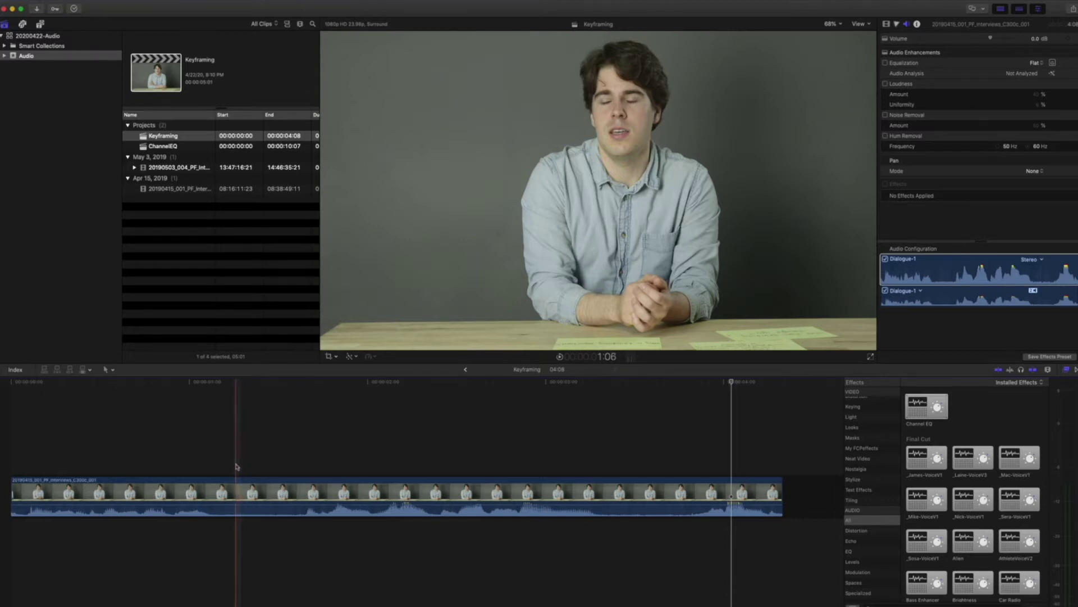
- Add two volume keyframes to the interview clip's audio, at about 1:05 and 1:11
alt+click(233, 504)
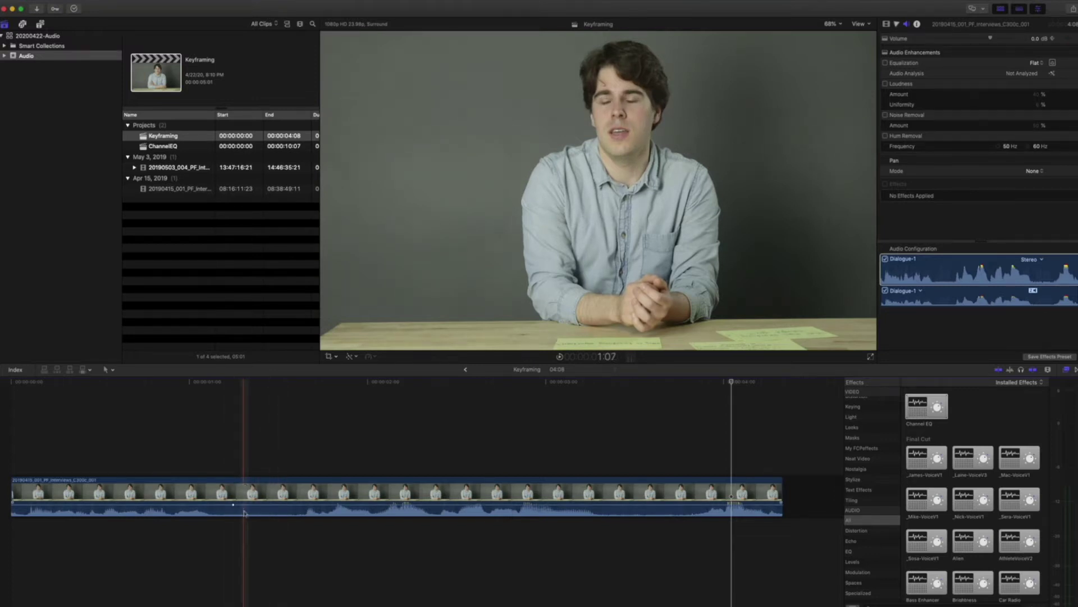
click(233, 504)
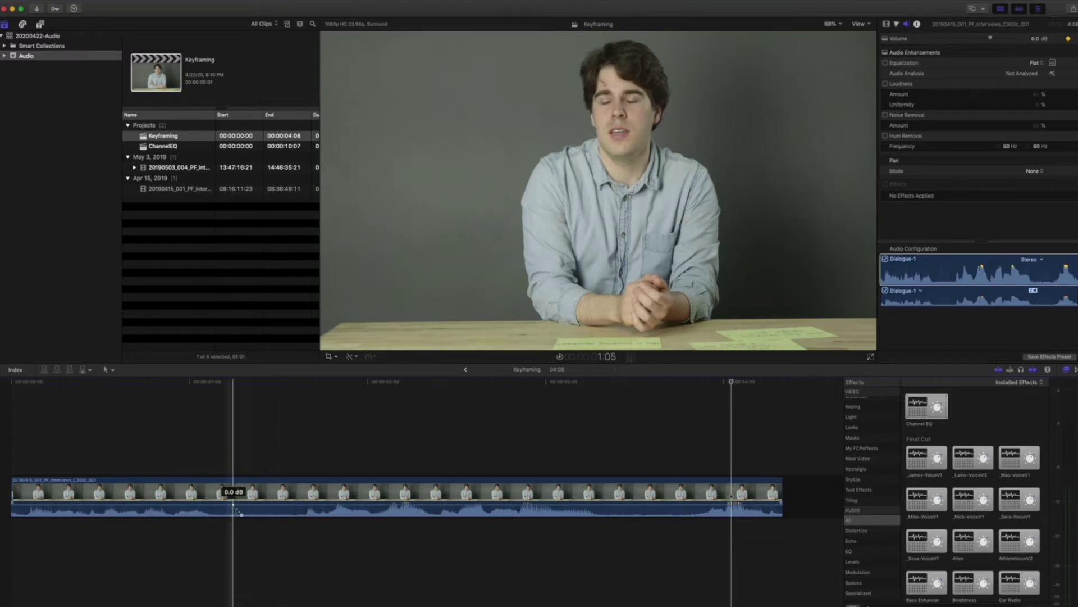
alt+click(273, 505)
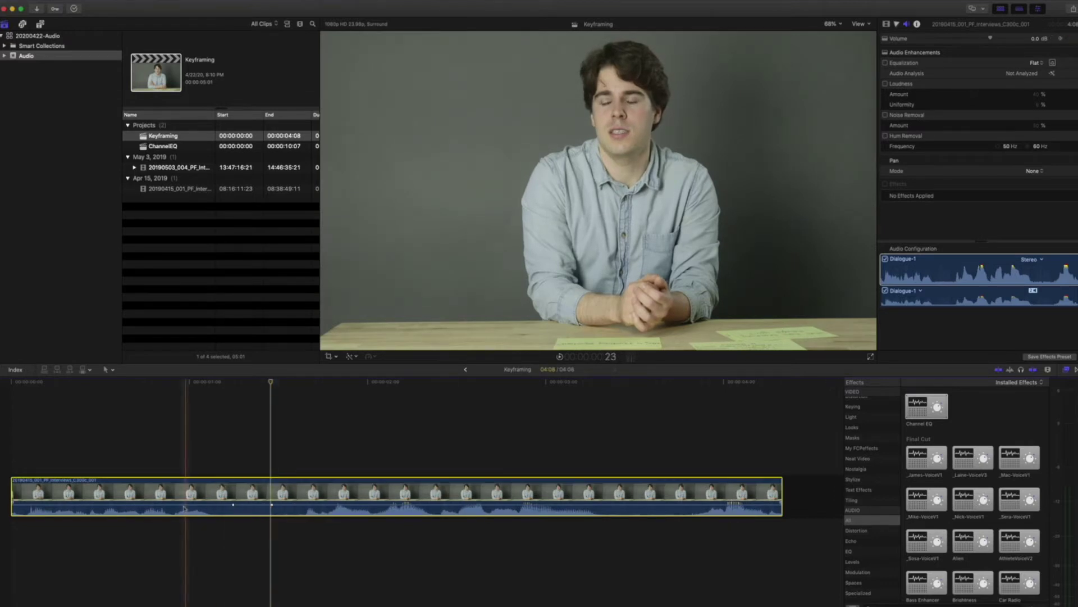
drag(272, 504, 273, 508)
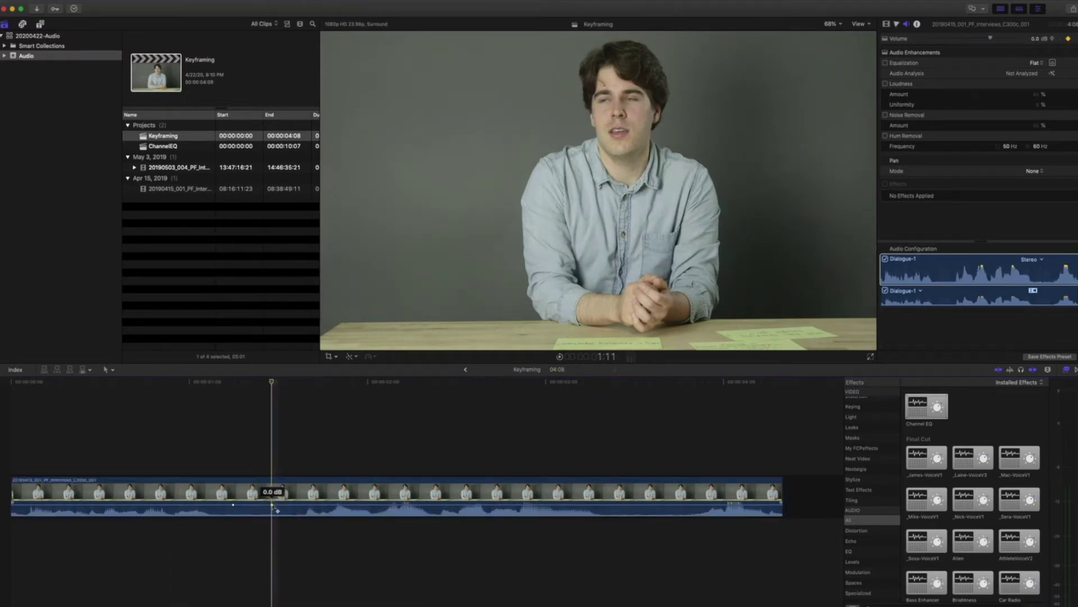
drag(277, 510, 277, 509)
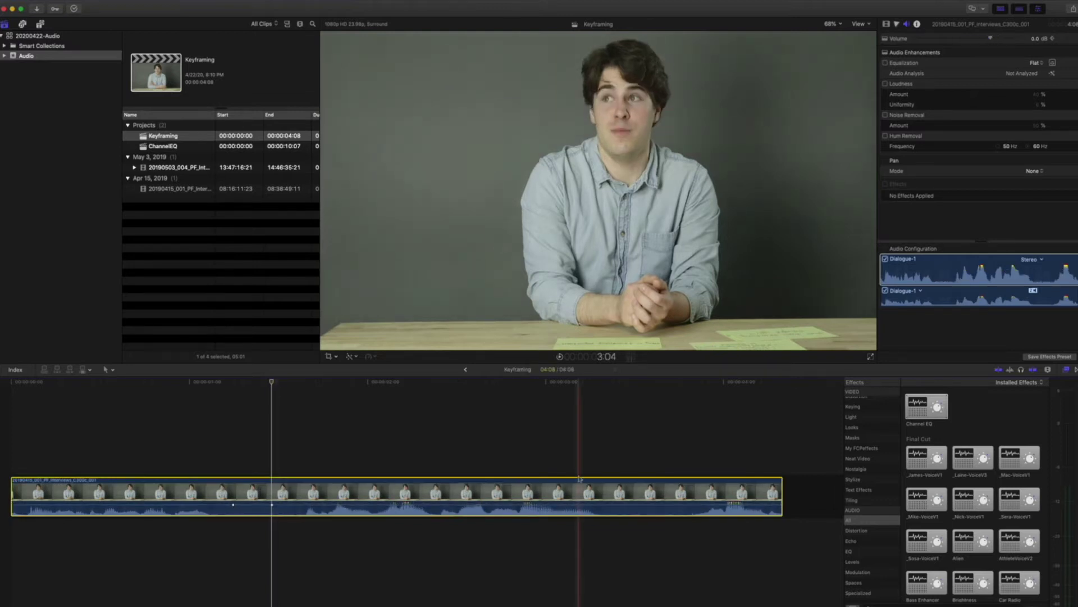
- Lower the clip volume slightly at the second keyframe, and raise it to about 4.8 dB at the first keyframe
drag(1036, 39, 1037, 43)
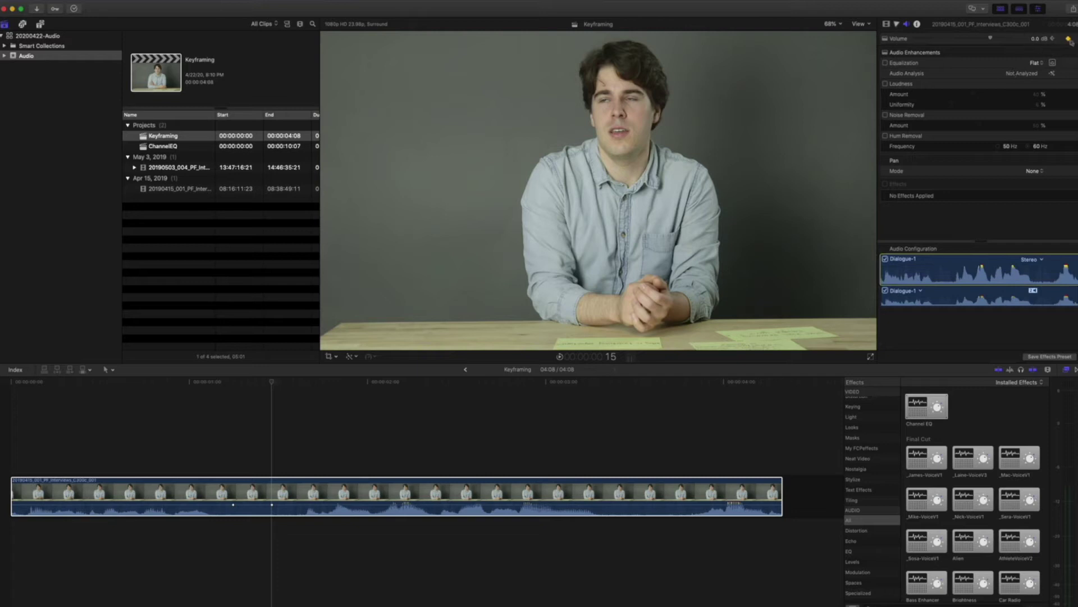
click(1054, 40)
click(1062, 39)
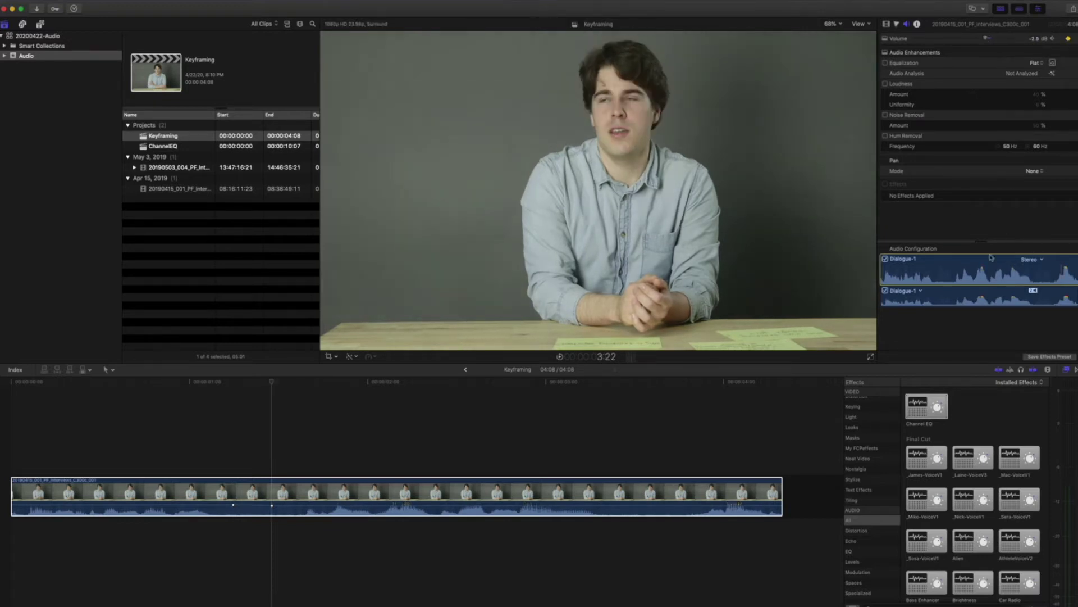
mouse_move(986, 38)
mouse_down()
mouse_move(998, 40)
mouse_move(989, 39)
mouse_up()
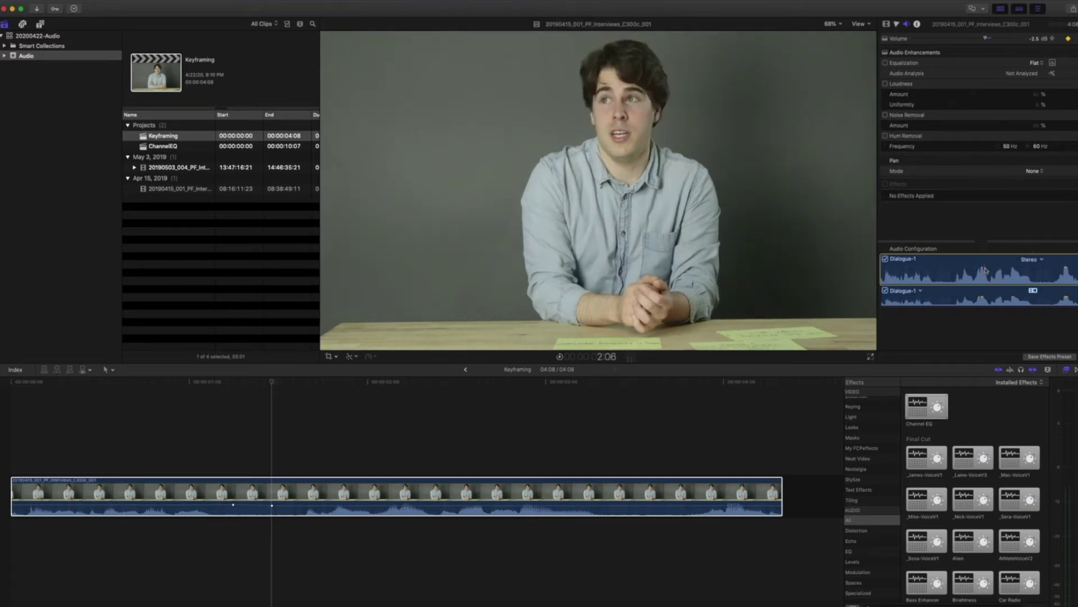
click(112, 494)
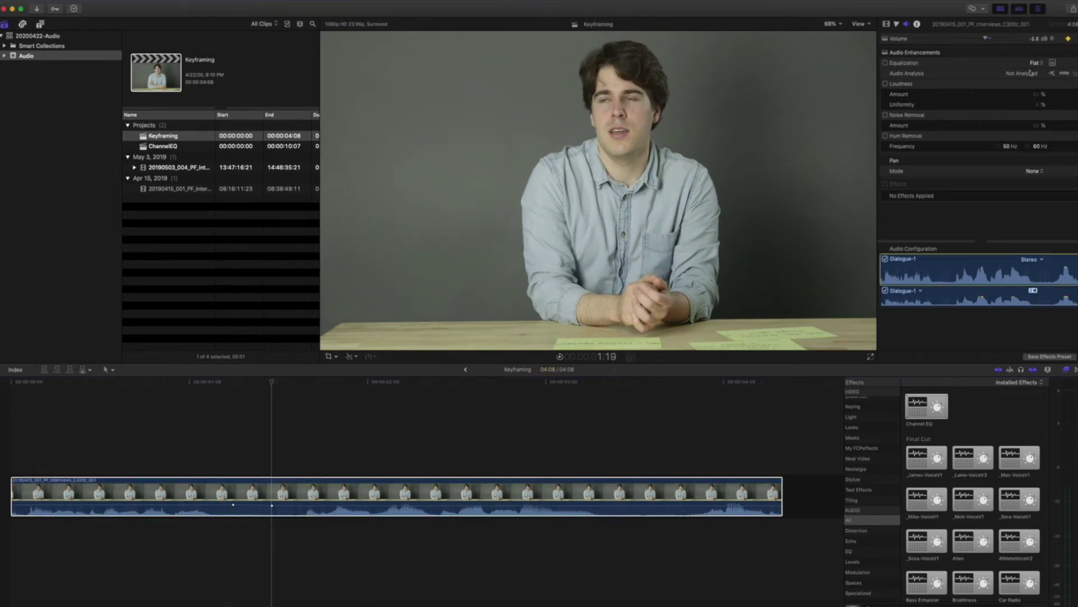
click(1054, 39)
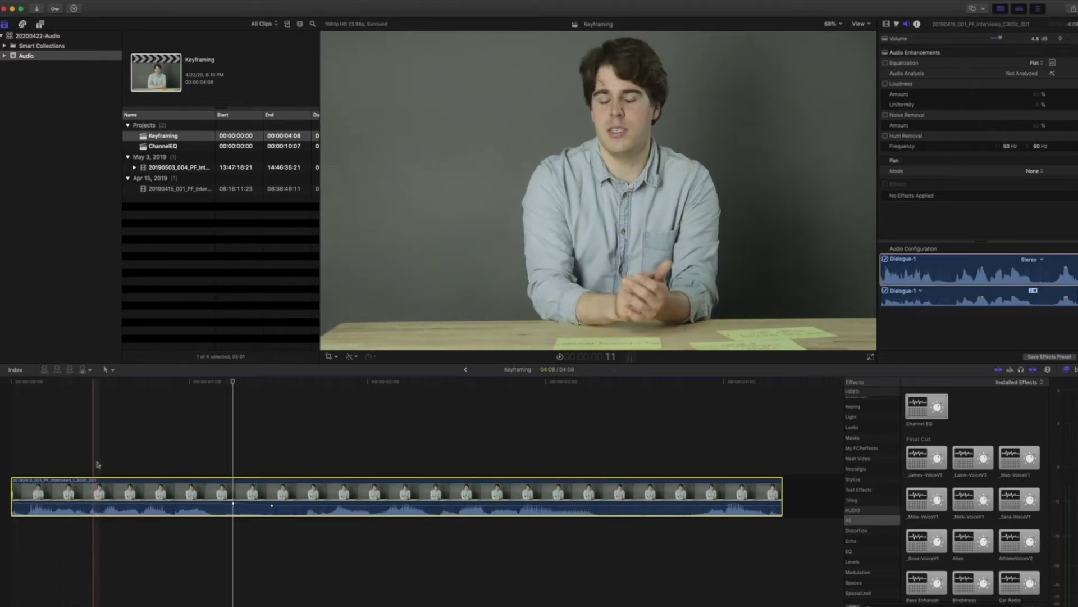
key(space)
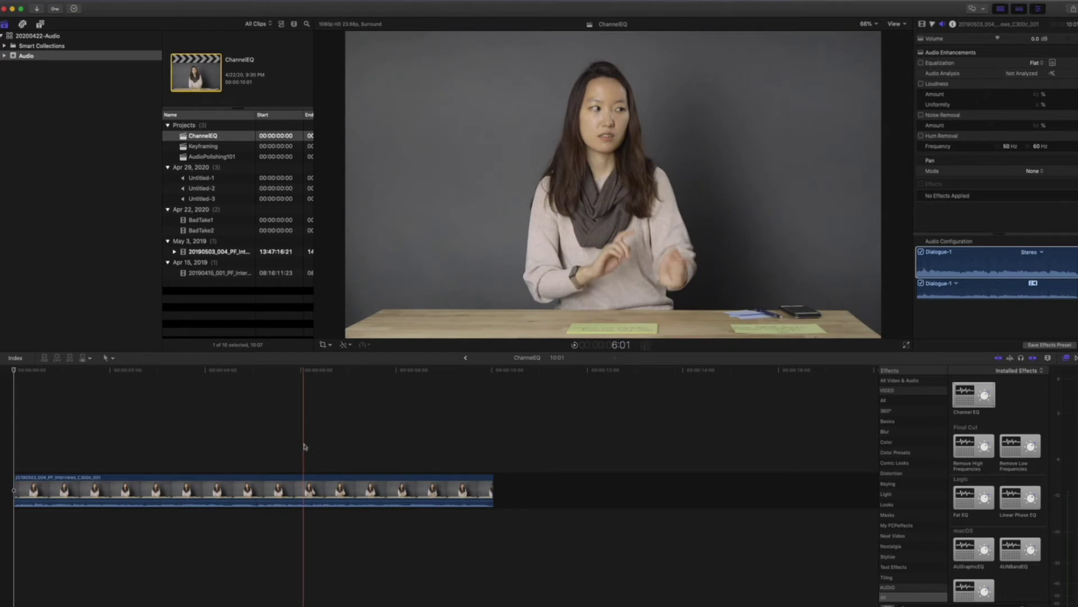
- Set the ChannelEQ project clip's audio configuration to Dual Mono, disable Dialogue-2 and play the clip with Dialogue-1 only
click(1030, 253)
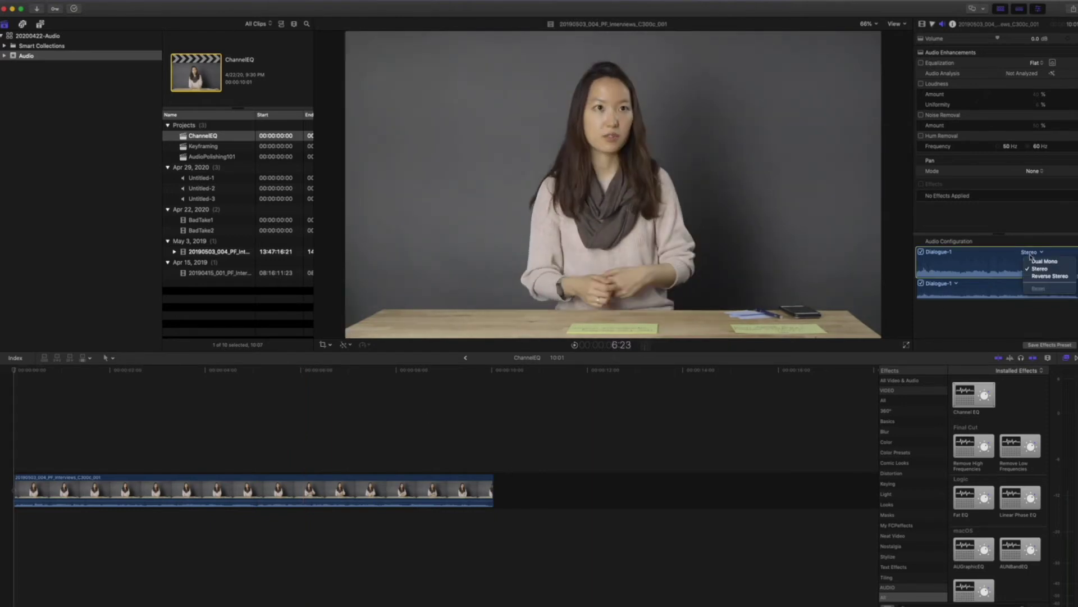
click(1032, 263)
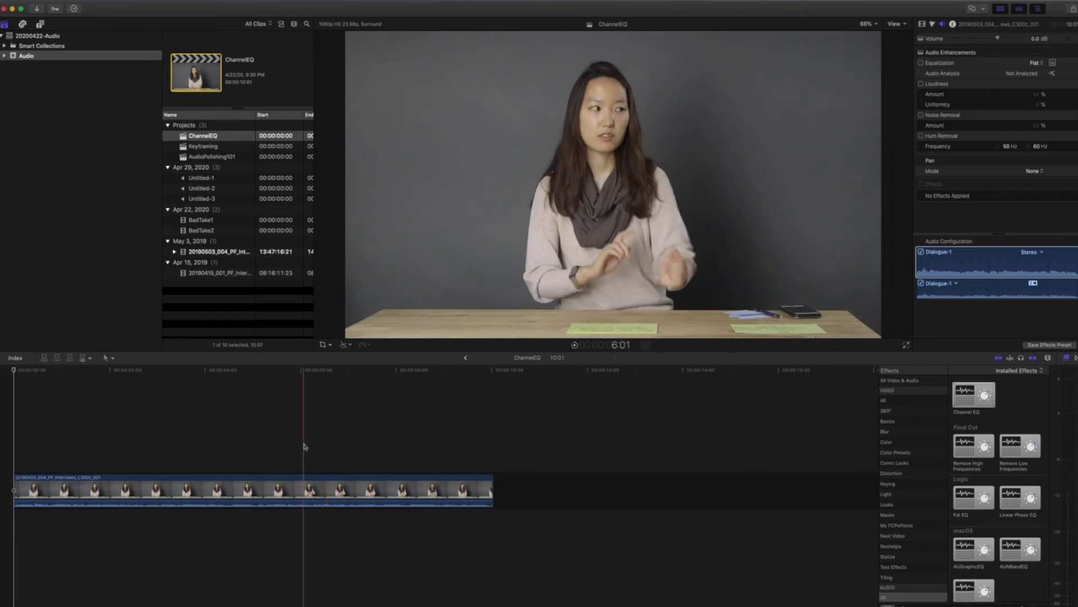
click(1030, 252)
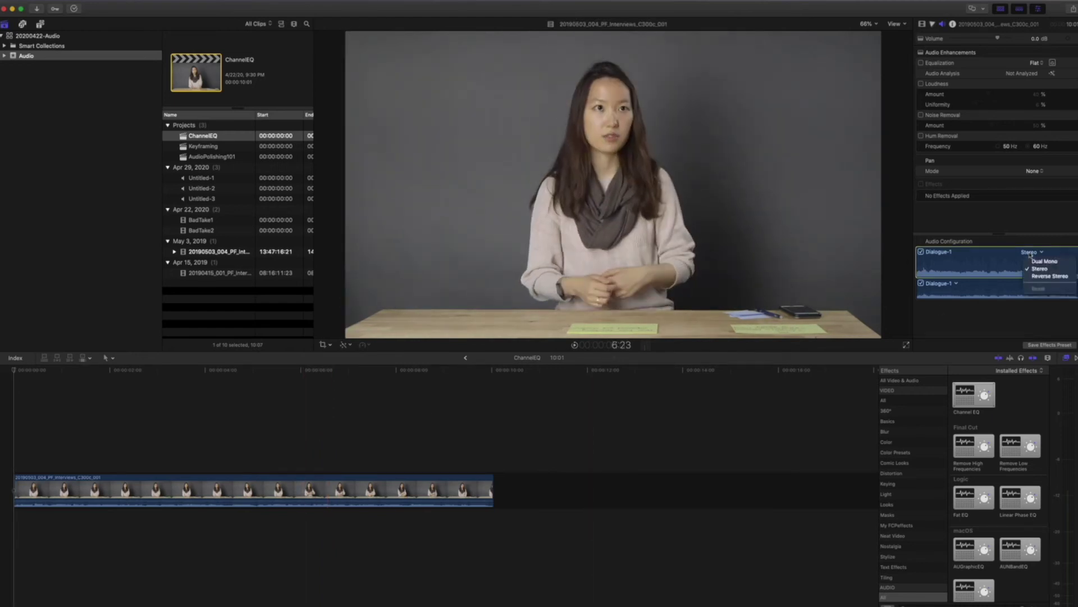
click(1033, 261)
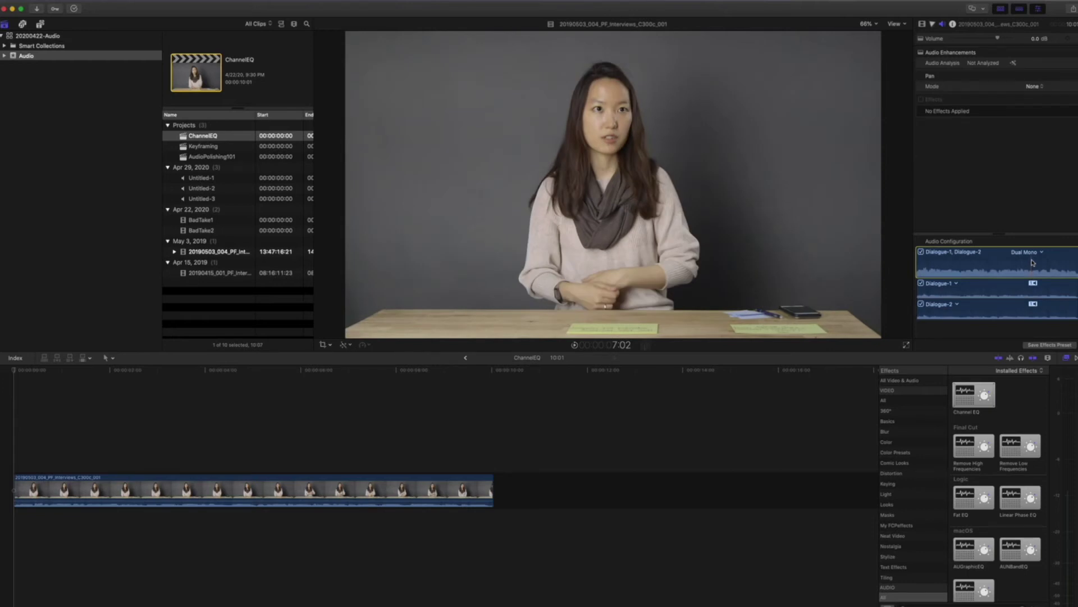
click(921, 304)
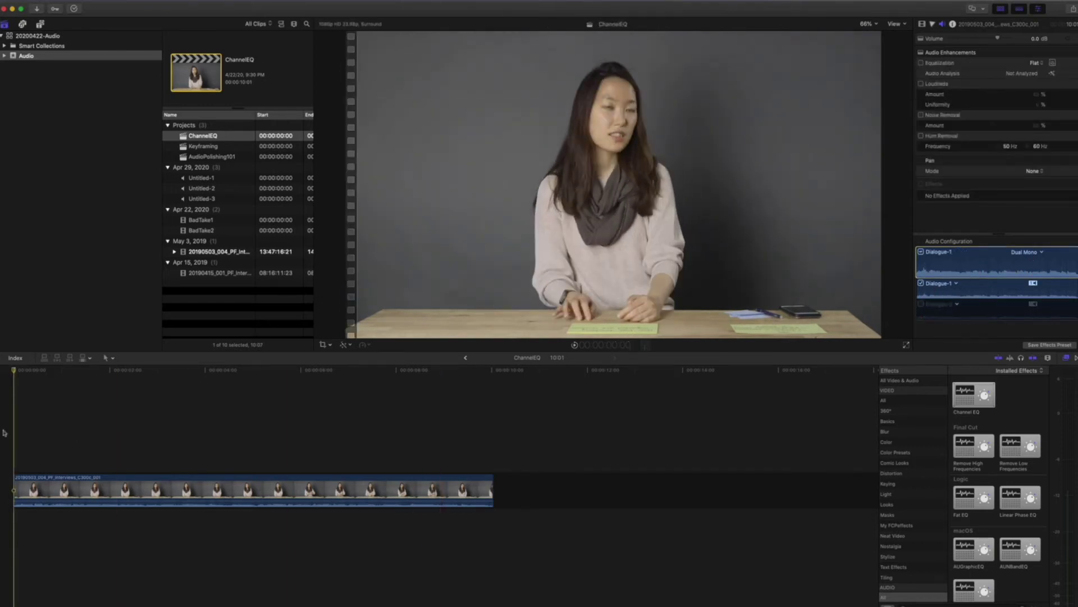
key(space)
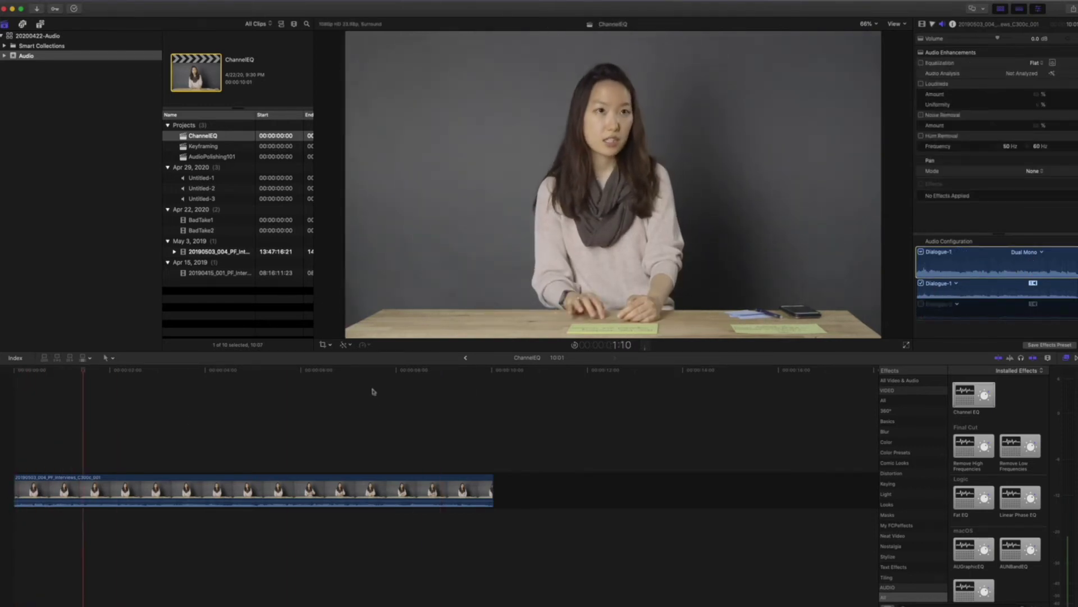
- Compare the channels by enabling only Dialogue-2, and return to Dialogue-1 as the only enabled channel
click(921, 283)
click(921, 305)
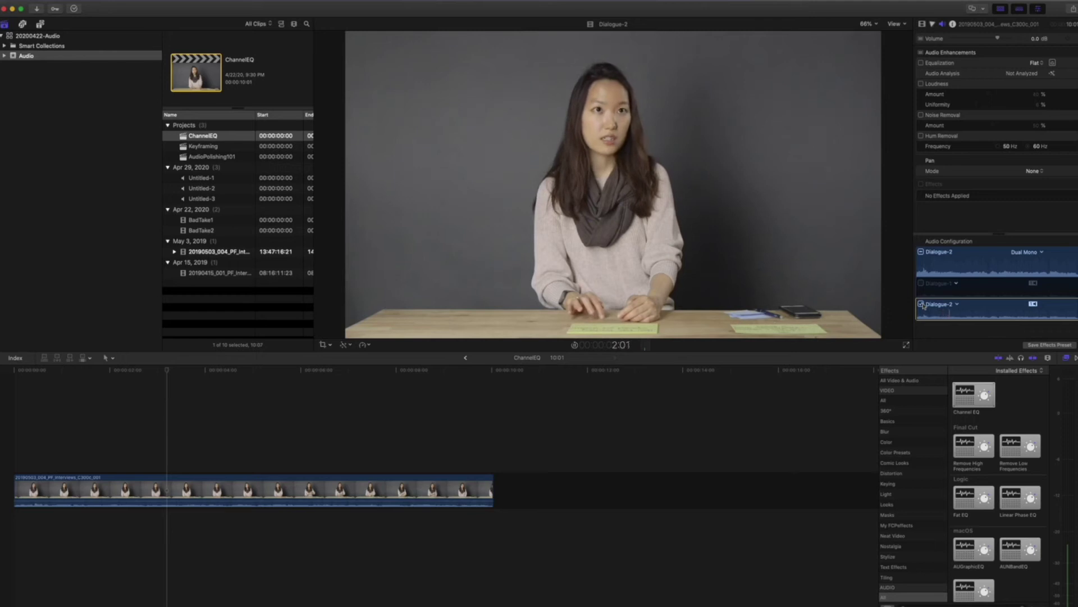
click(921, 284)
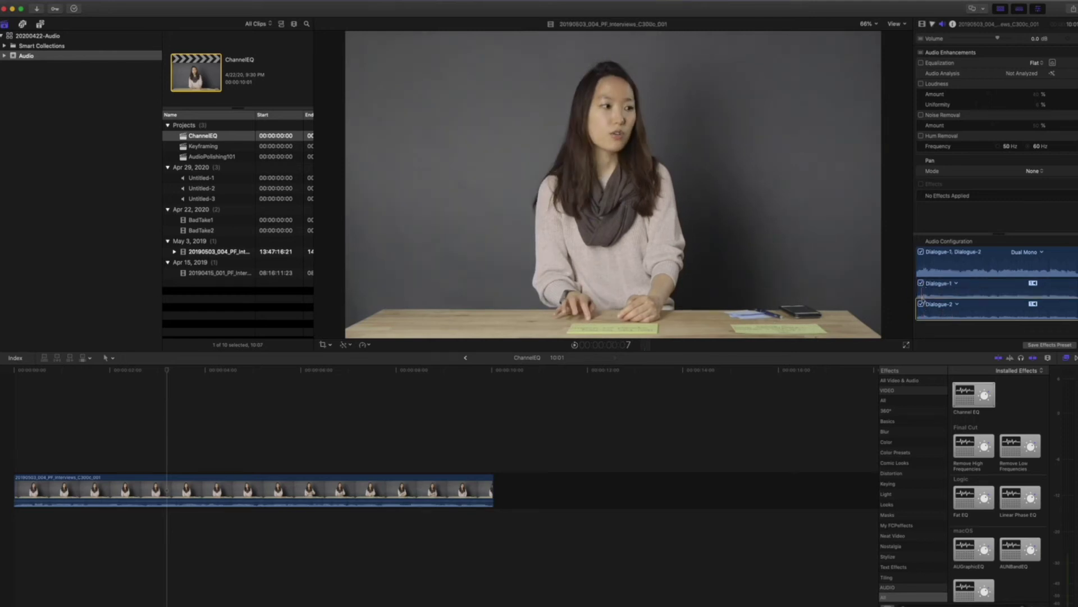
click(921, 304)
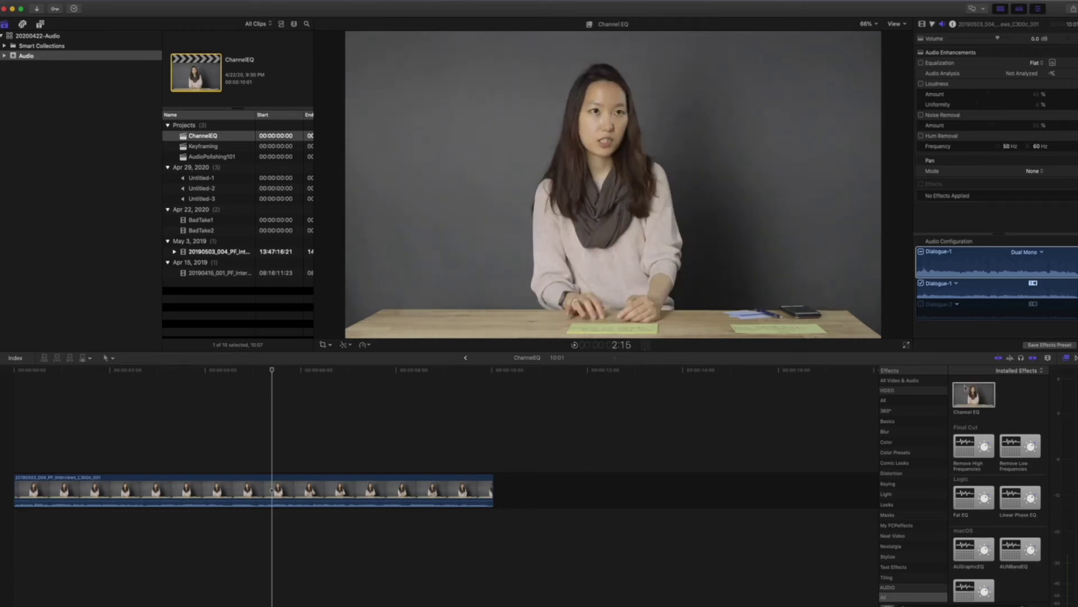
- Apply the Channel EQ effect to the interview clip and open its equalizer editor
drag(966, 388, 237, 487)
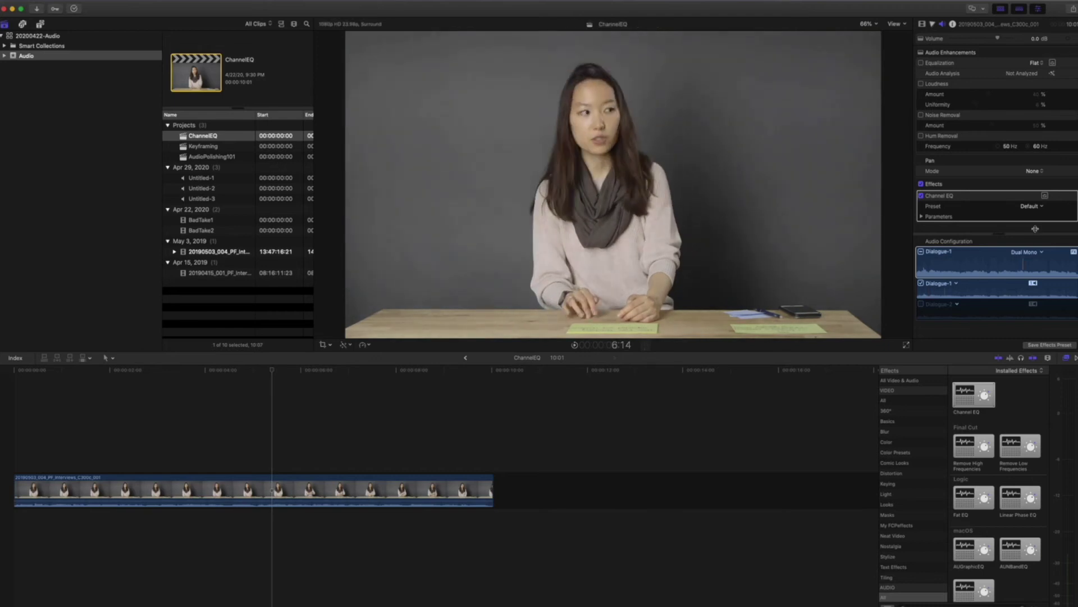
mouse_move(1062, 198)
click(1046, 196)
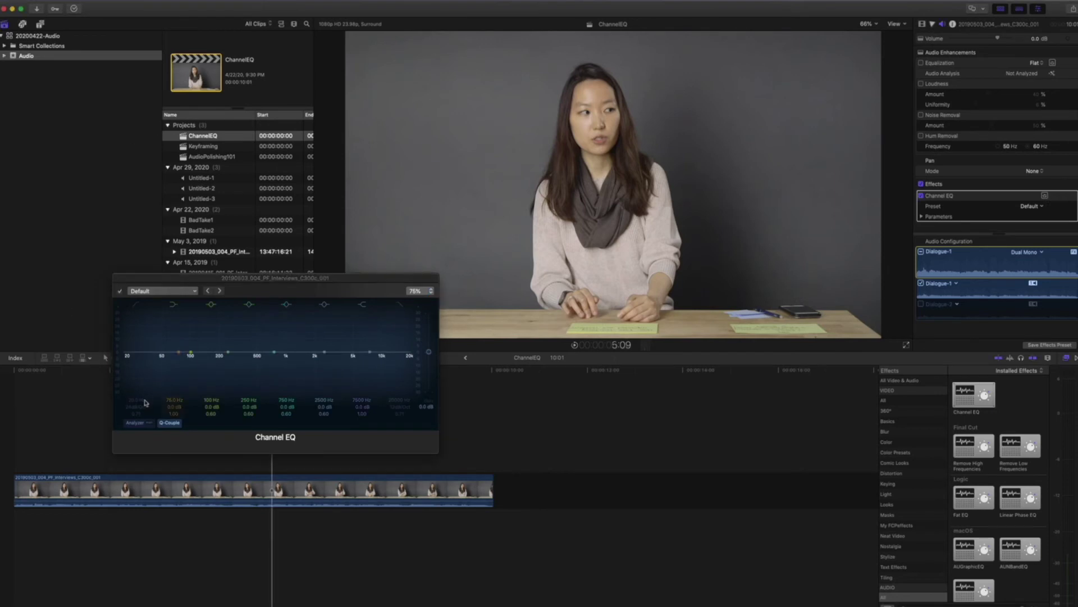
- Enable the Channel EQ Analyzer and play the clip from the start to display its frequency spectrum
click(136, 423)
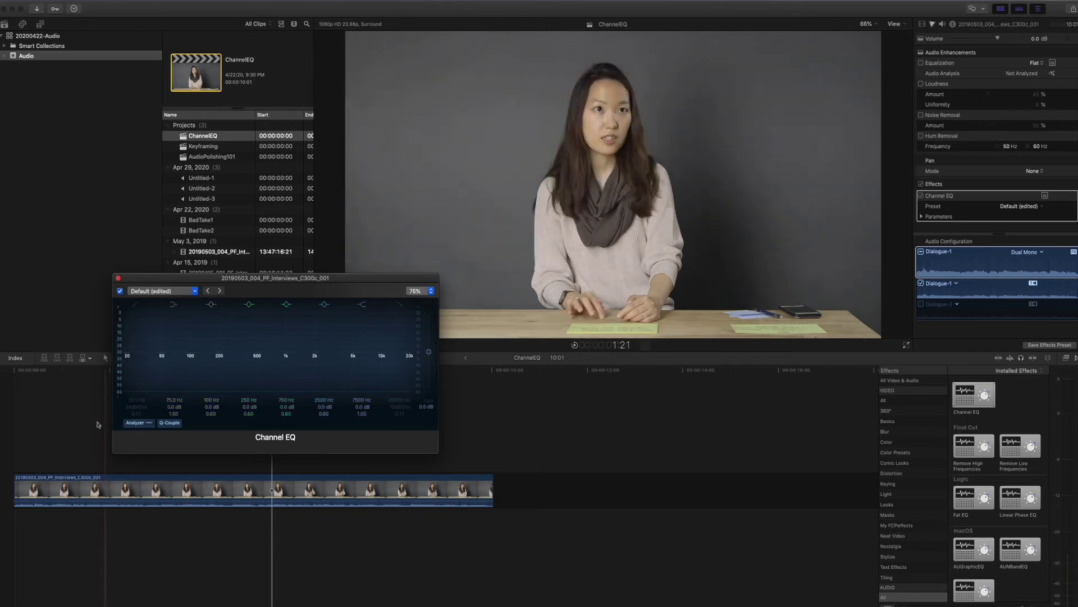
click(10, 434)
key(space)
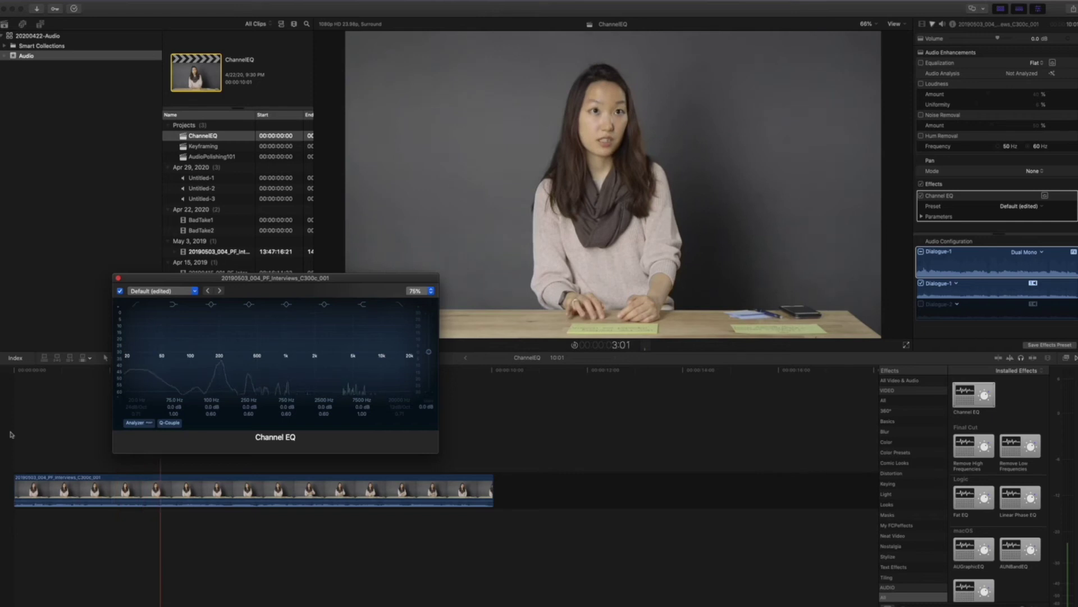
click(25, 432)
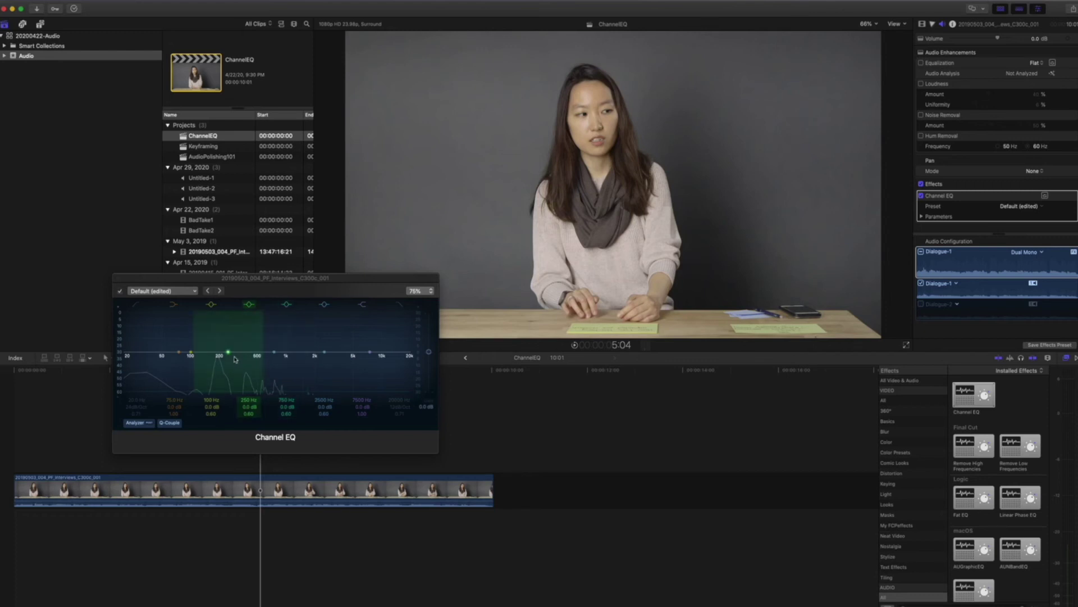
- Boost the equalizer bands at about 240 Hz to 13 dB, 860 Hz to about 9 dB and 2000 Hz to about 3 dB
drag(228, 352, 227, 344)
key(Home)
key(space)
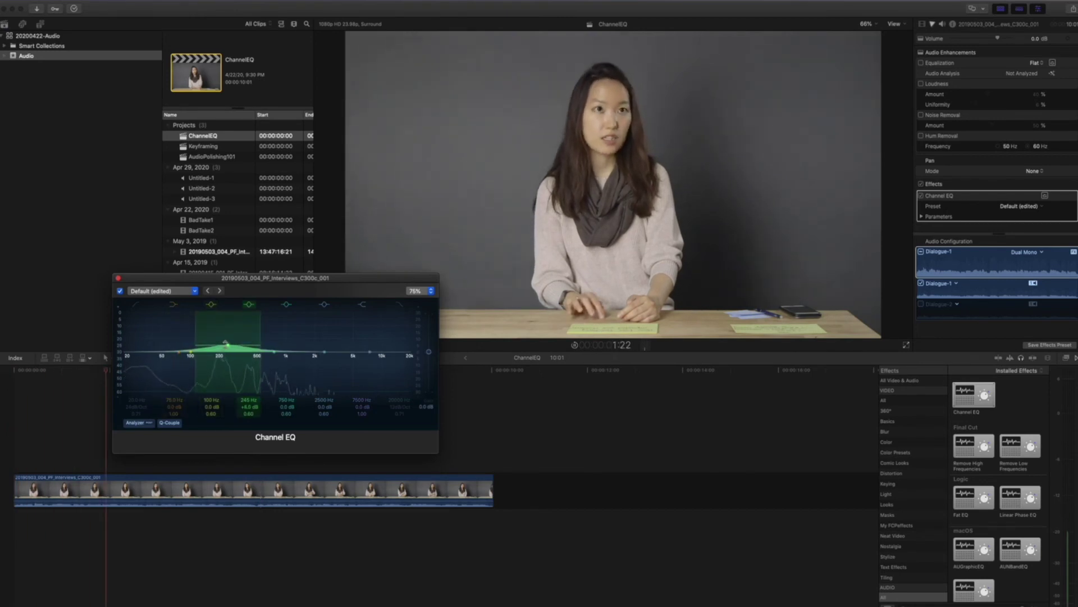
drag(225, 344, 230, 335)
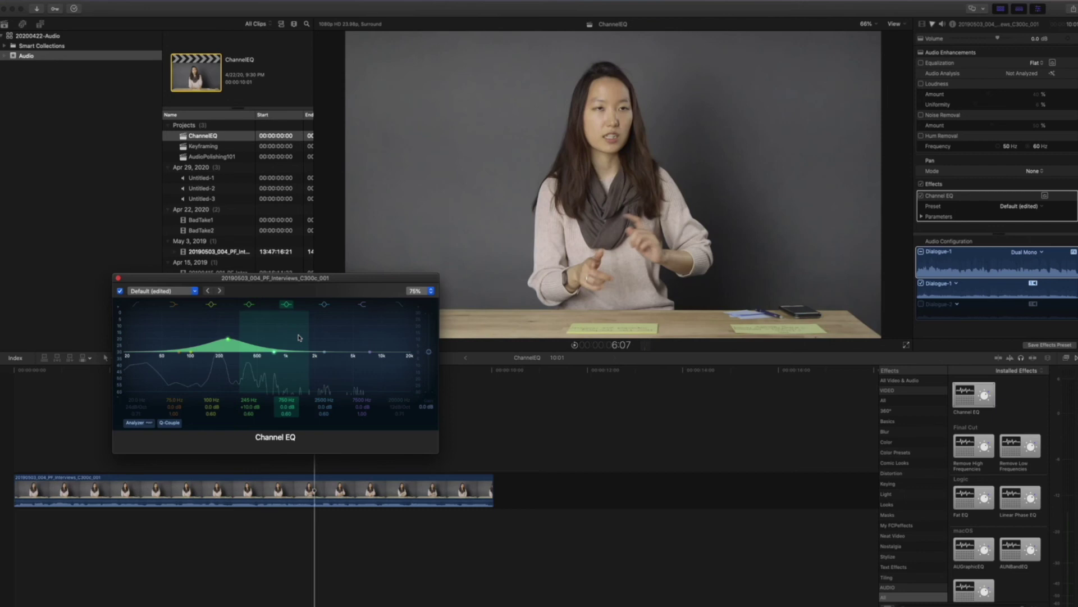
drag(298, 337, 330, 324)
drag(215, 348, 213, 344)
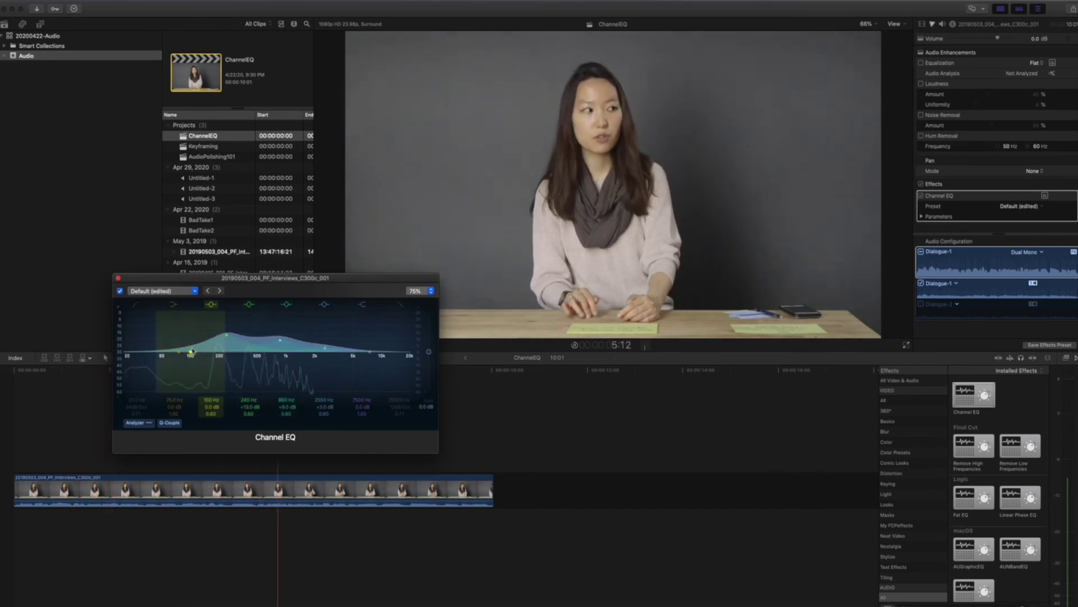
drag(192, 351, 191, 350)
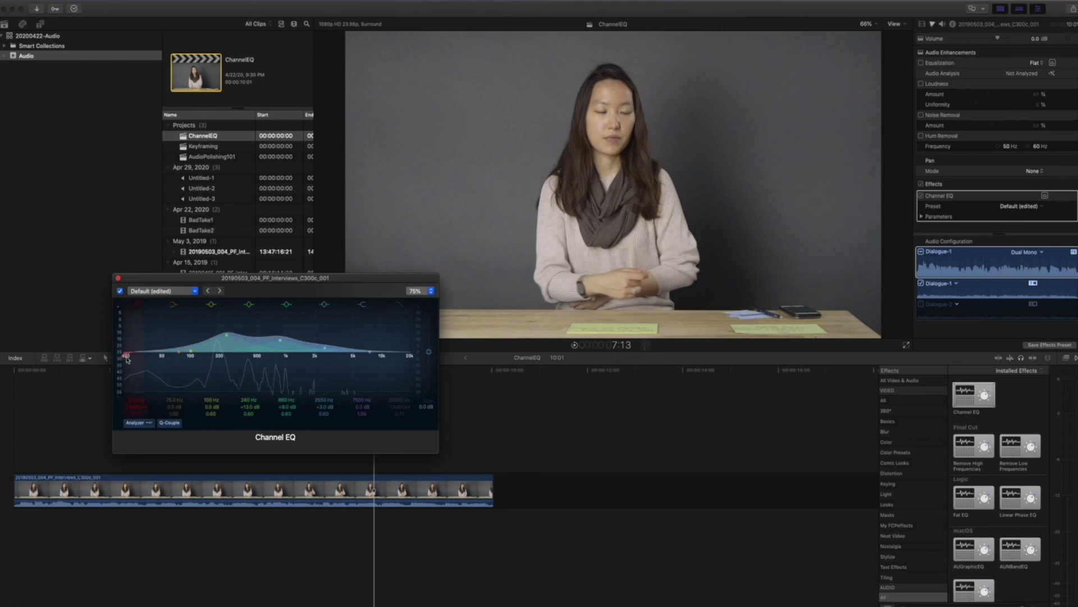
- Cut the low frequencies below about 51 Hz with the equalizer's low-cut band and play the clip to check it
drag(126, 356, 168, 356)
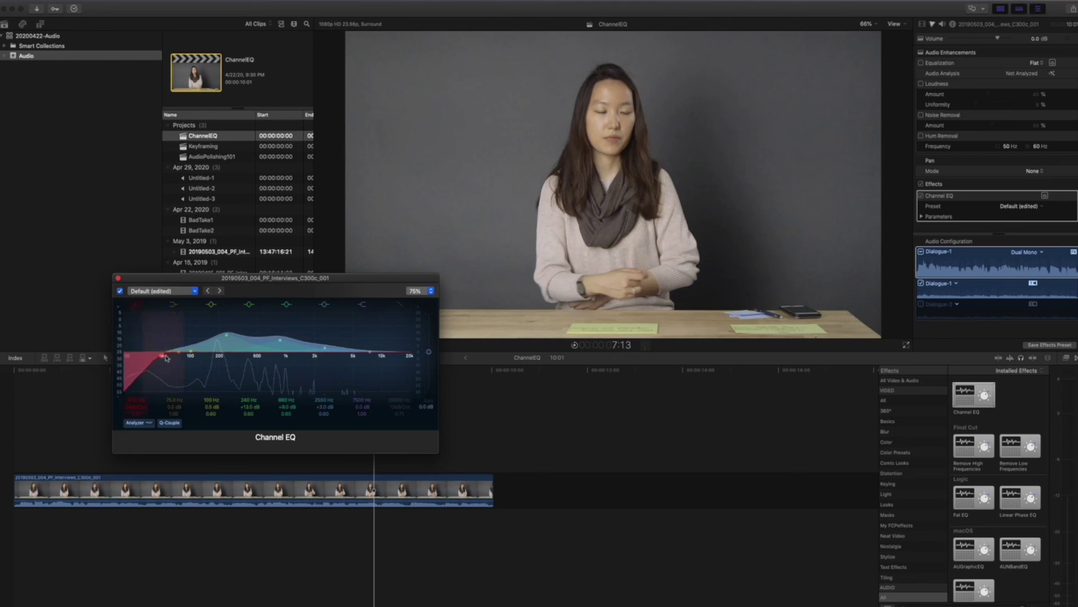
key(space)
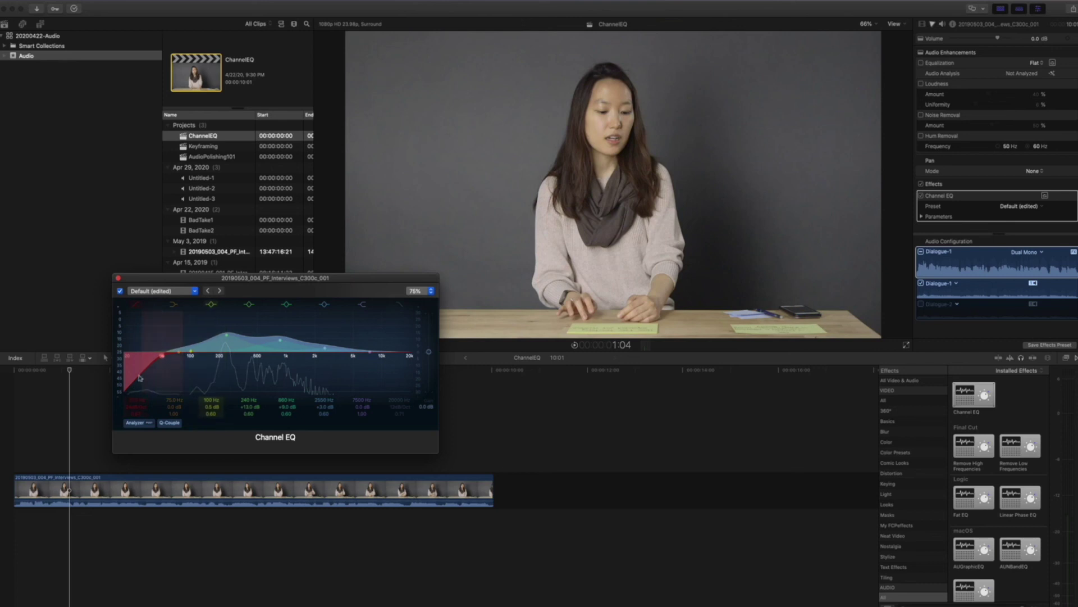
click(88, 410)
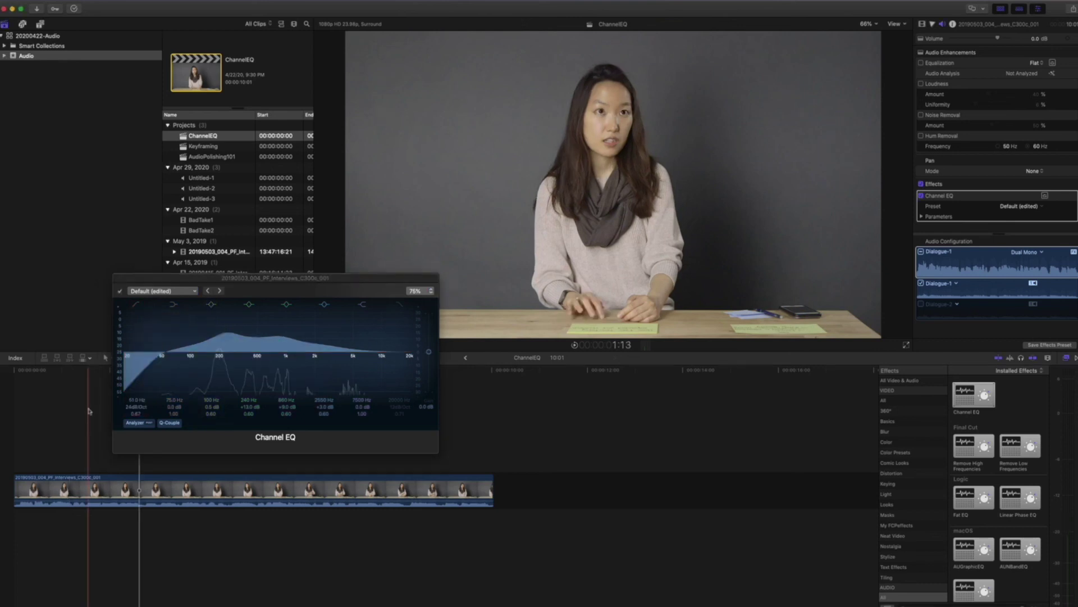
- Raise the Channel EQ's master gain to about 4 dB
click(429, 353)
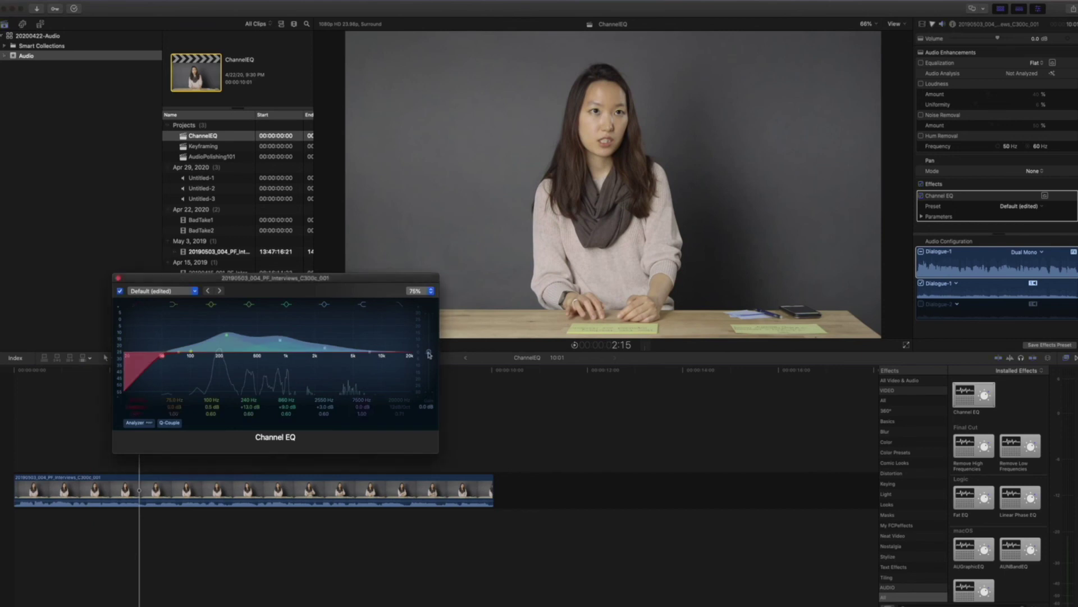
drag(429, 354, 429, 350)
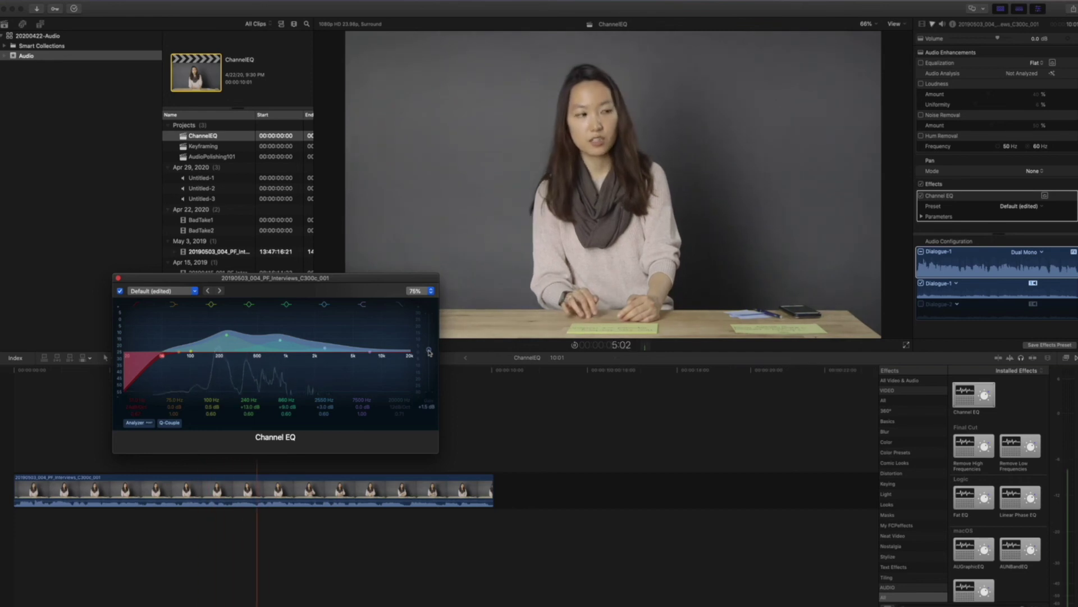
drag(429, 352, 429, 348)
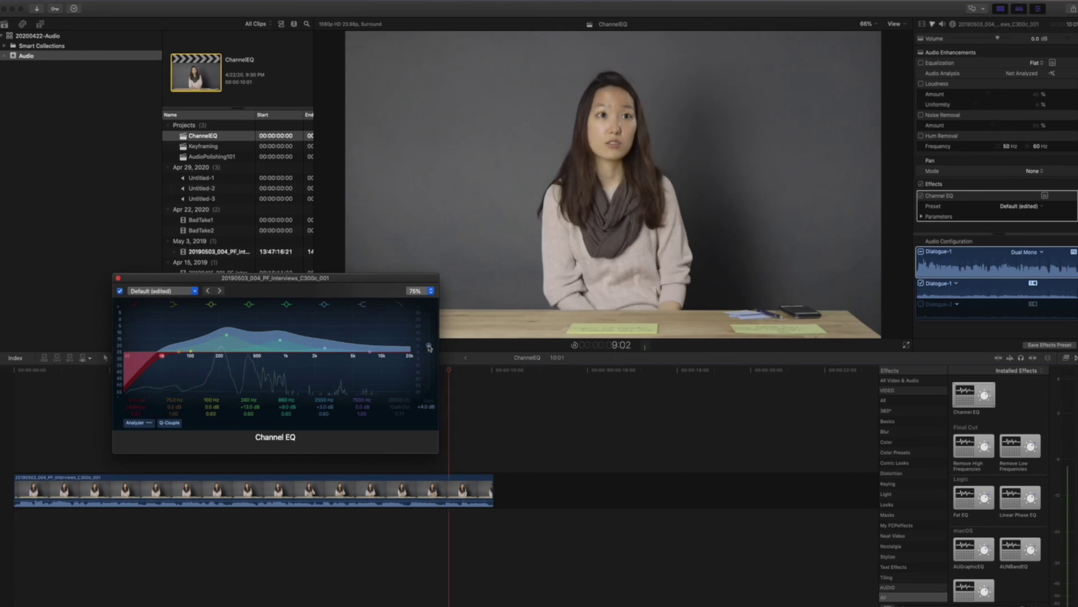